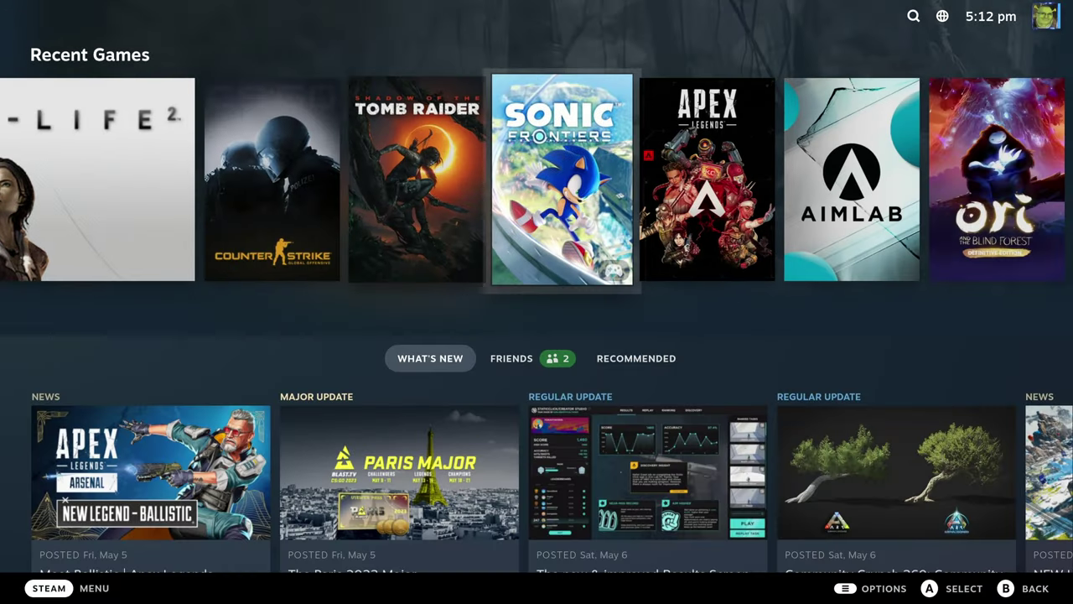
key("Right")
key("Right")
Browse Recent Games between Sonic Frontiers and Tomb Raider, then bring up the Plasma desktop's context menu
key("Left")
key("Left")
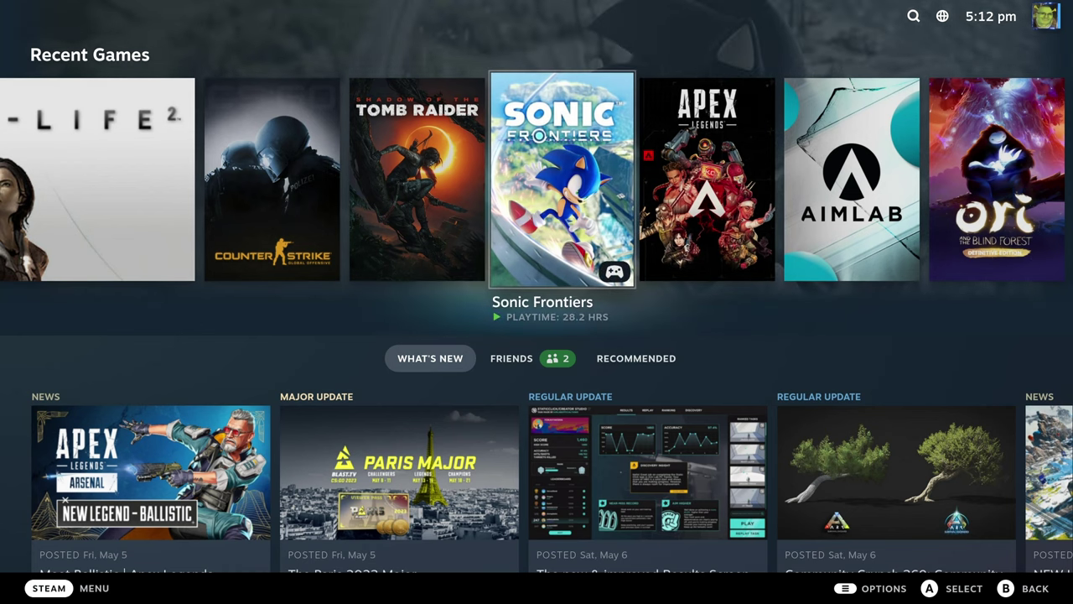
key("Left")
key("Left")
key("Left")
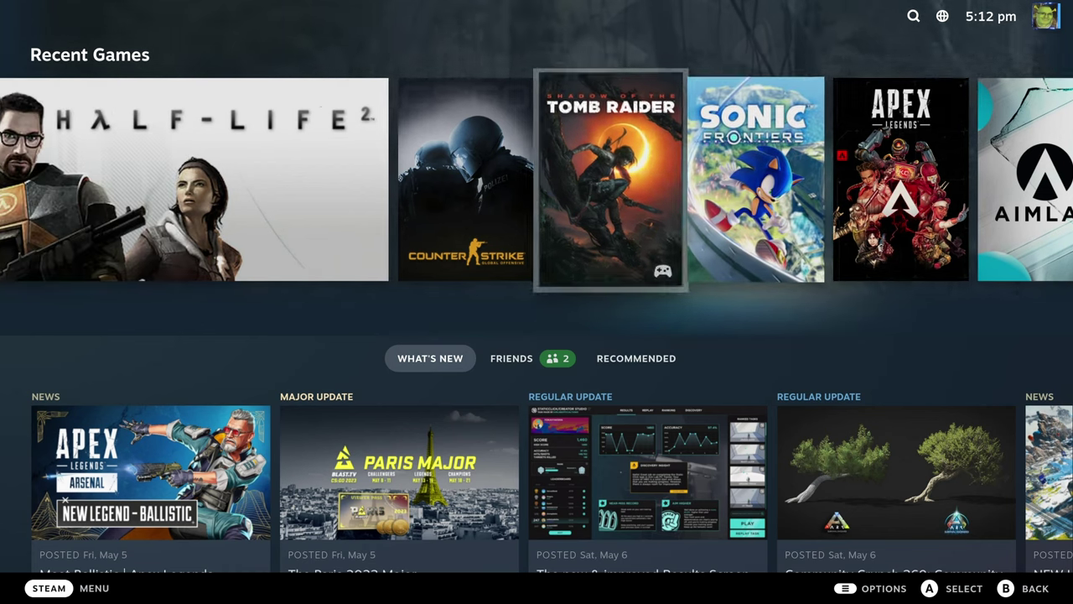
key("Right")
key("Right")
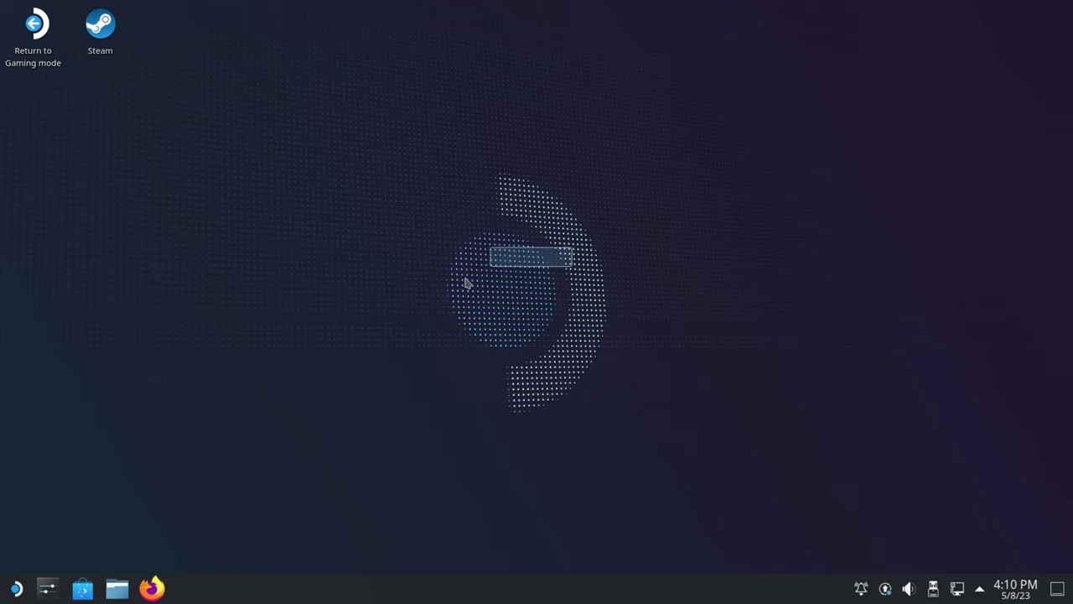
right_click(306, 203)
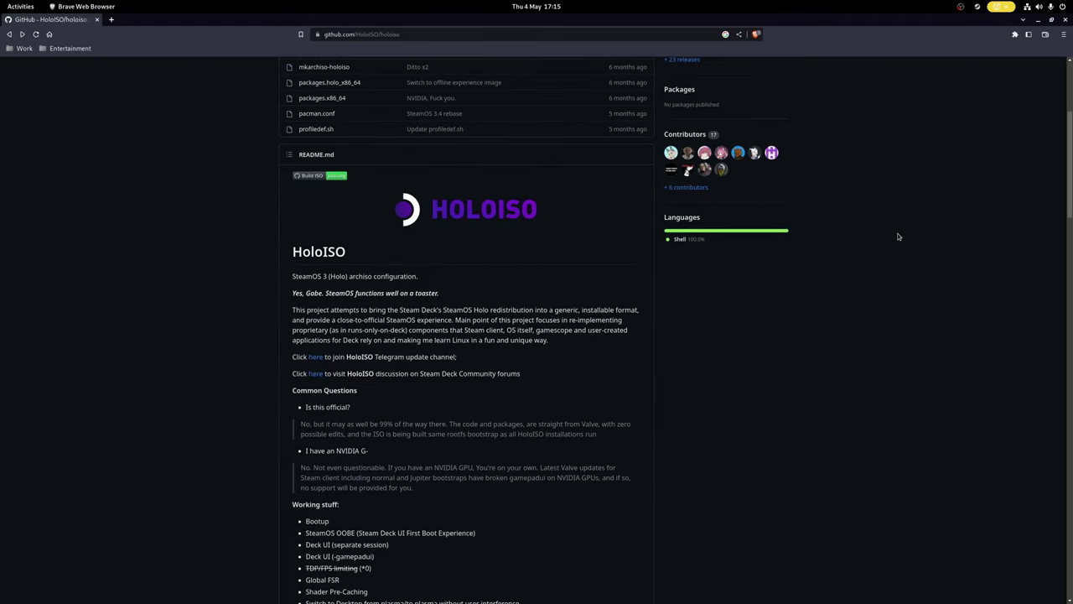
Open the ISO Update 4.0 release from the HoloISO README and follow its Google Drive download link
scroll(899, 237, "down", 5)
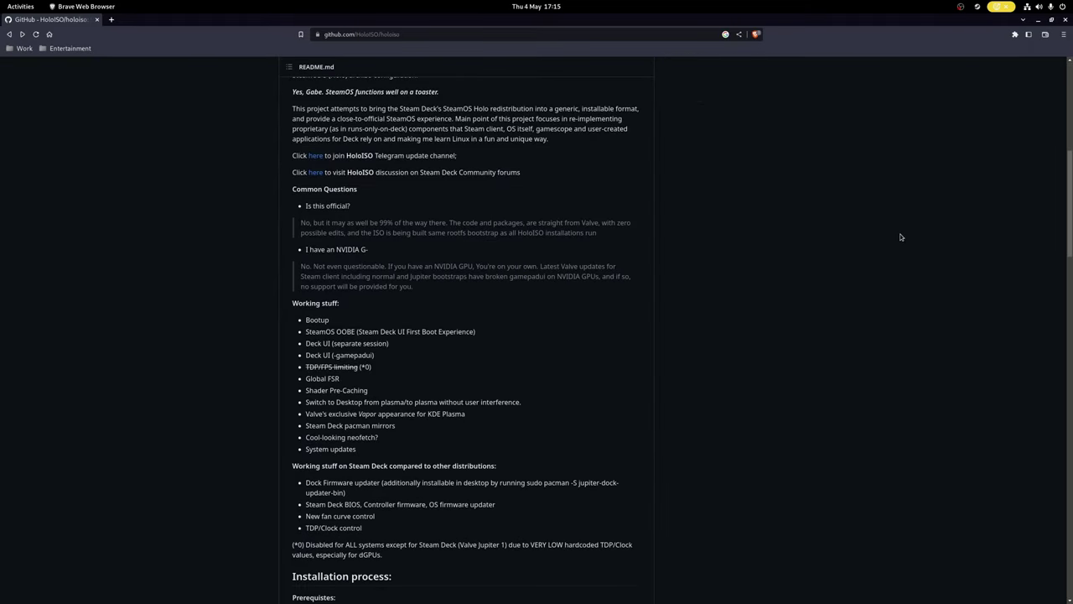
scroll(902, 237, "down", 4)
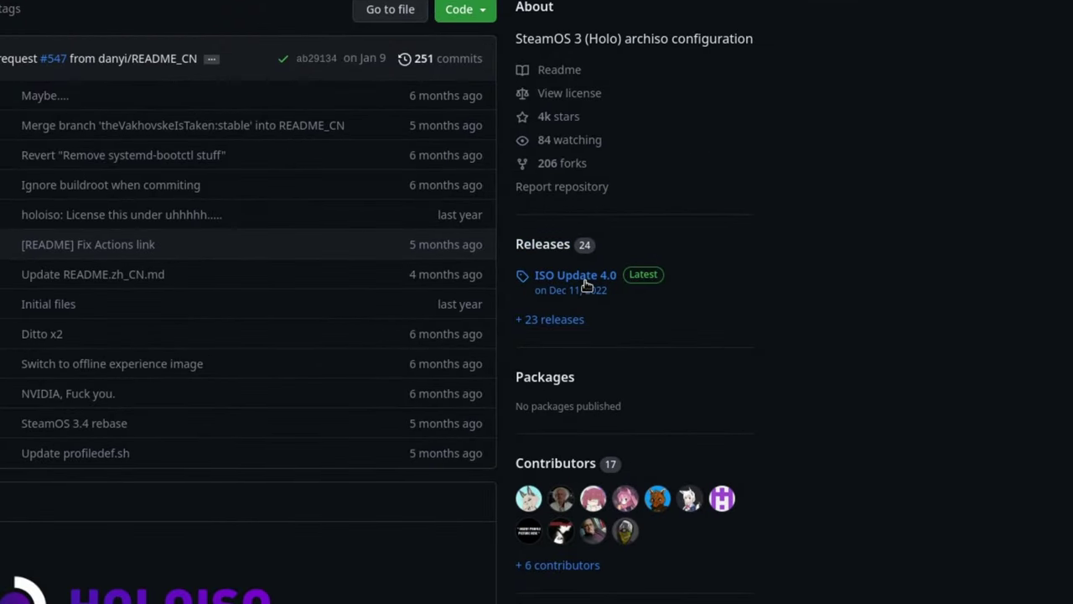
left_click(586, 280)
scroll(1058, 540, "down", 15)
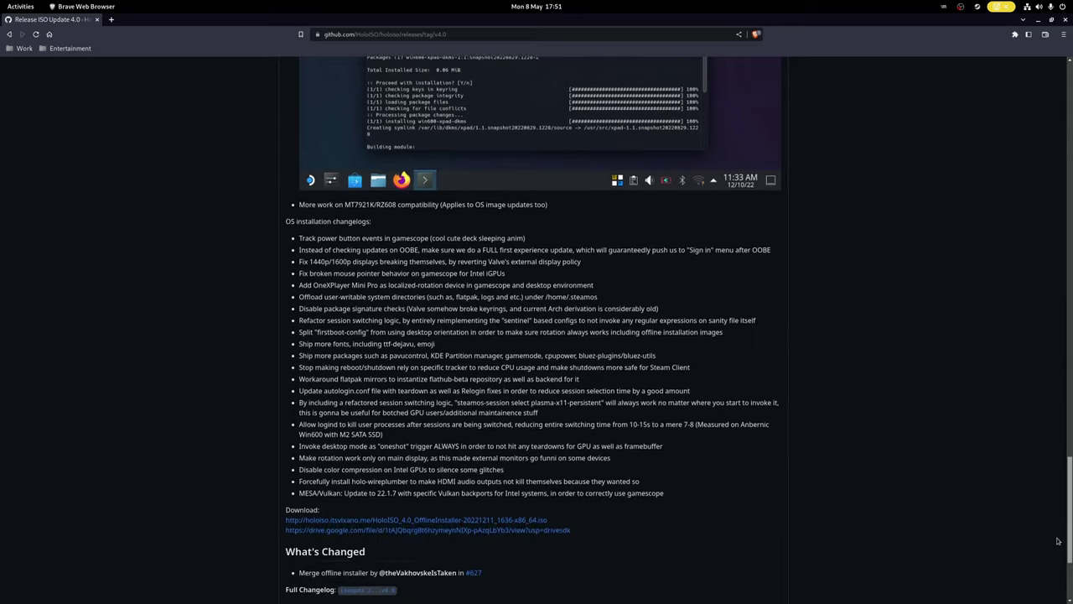
scroll(1057, 540, "down", 3)
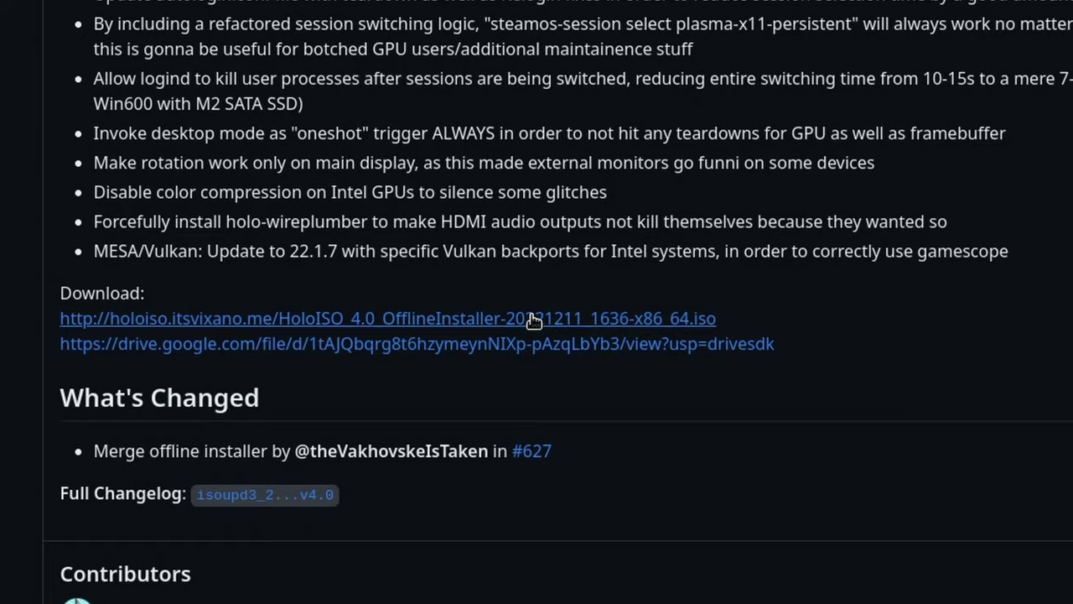
left_click(634, 346)
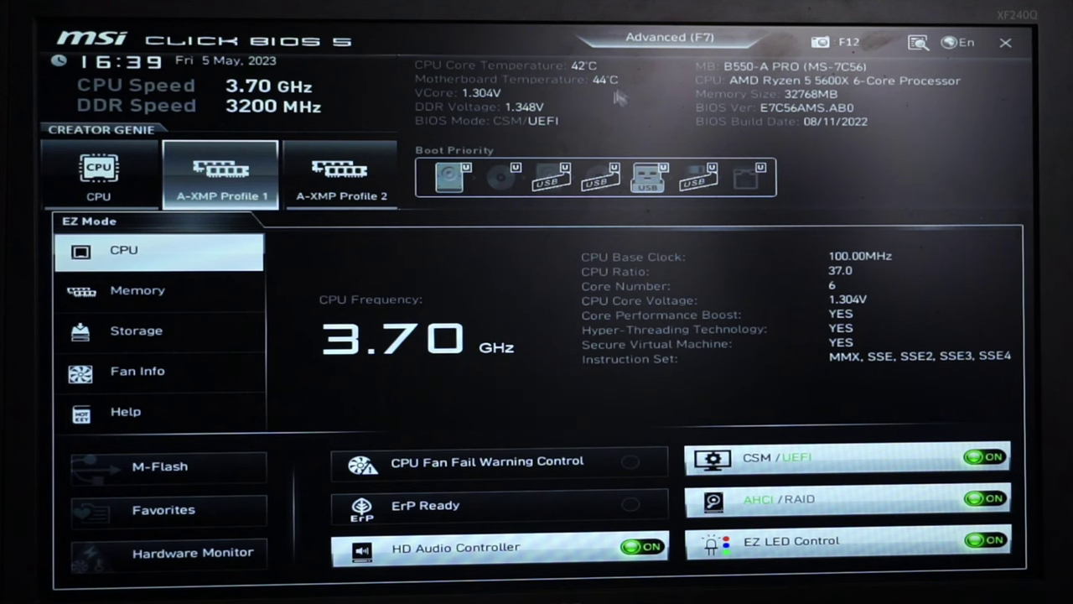
In Advanced mode, check the Secure Boot Mode choices under Settings > Advanced > Windows OS Configuration
left_click(750, 77)
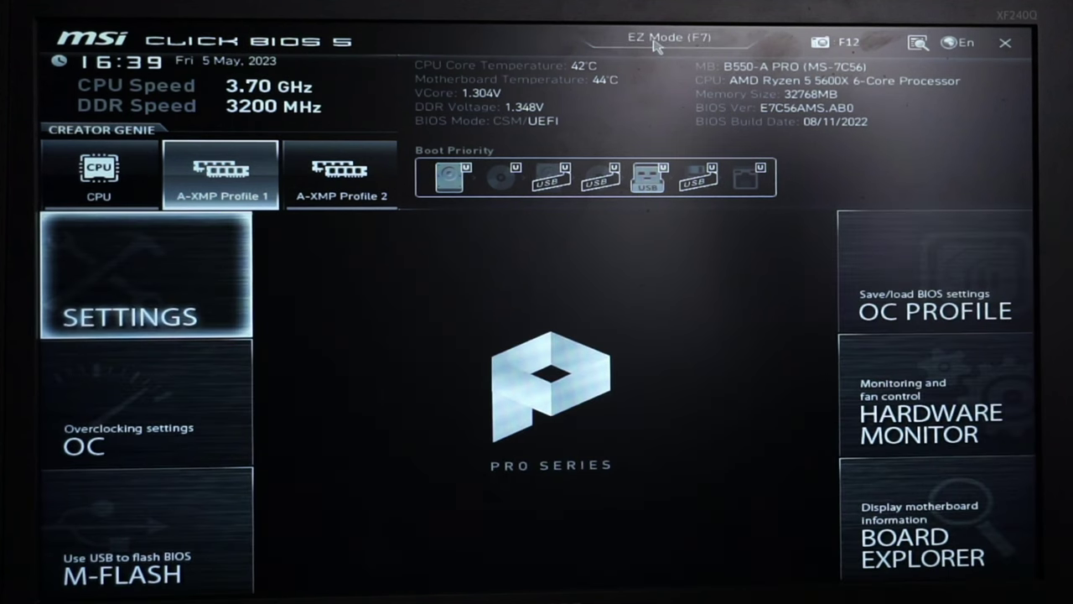
left_click(228, 273)
left_click(276, 275)
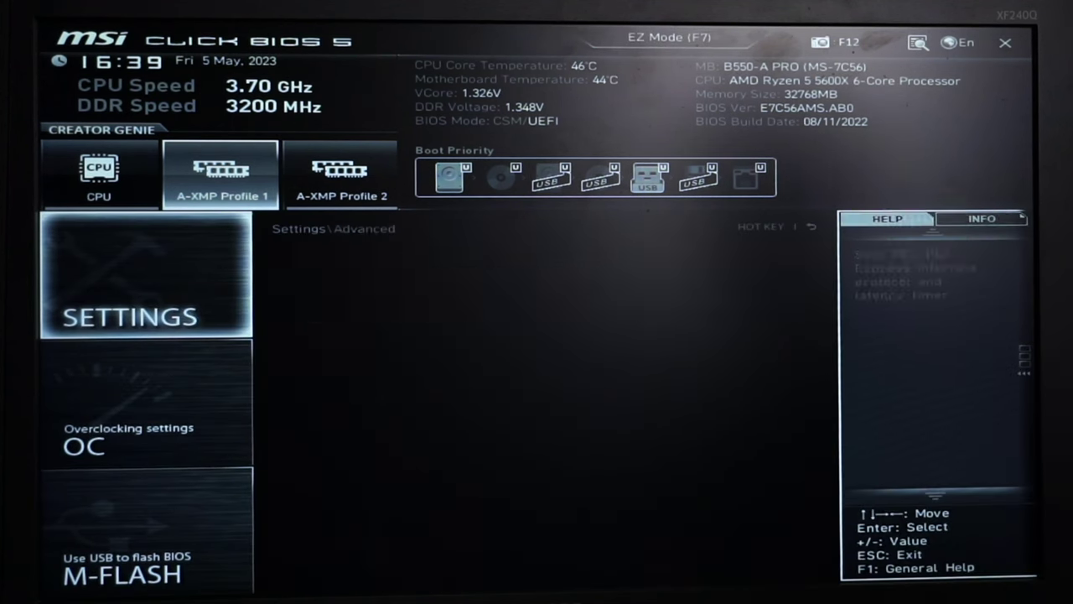
left_click(361, 342)
left_click(361, 317)
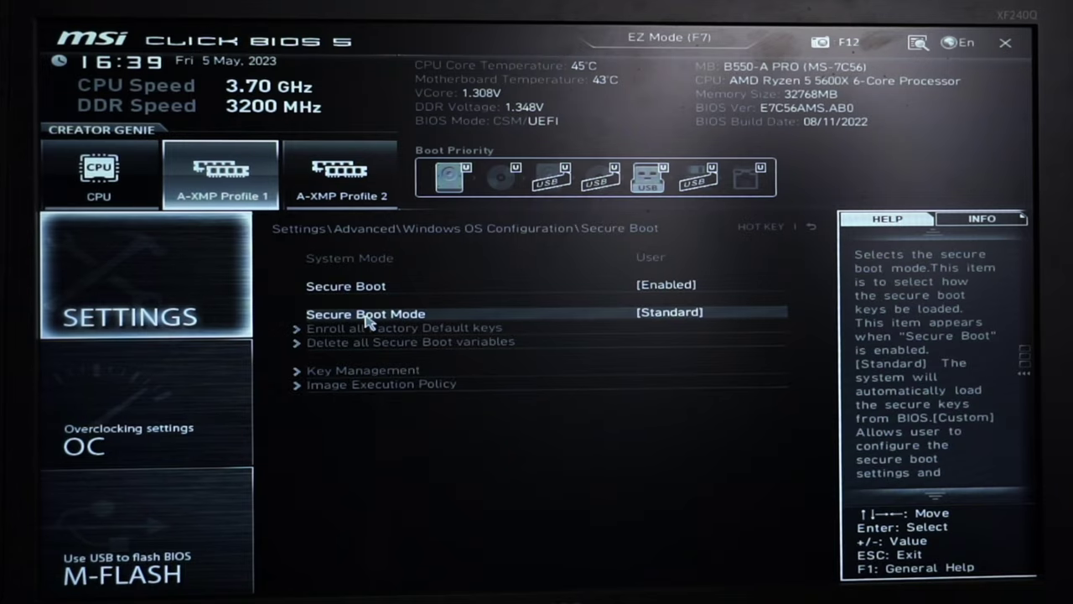
left_click(366, 314)
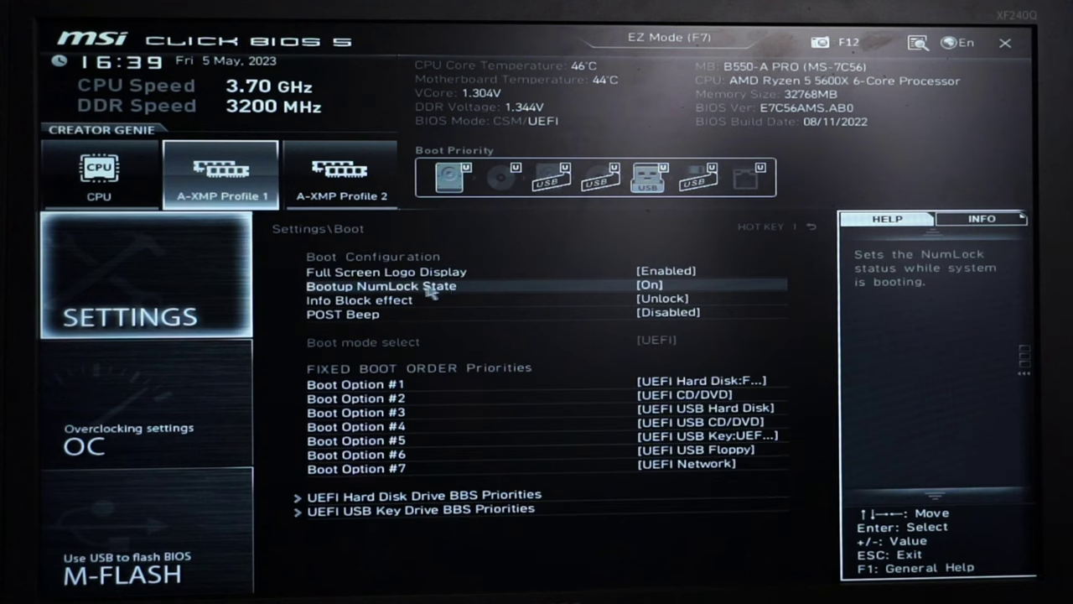
Set Boot Option #1 to UEFI USB Key and save with F10
left_click(746, 382)
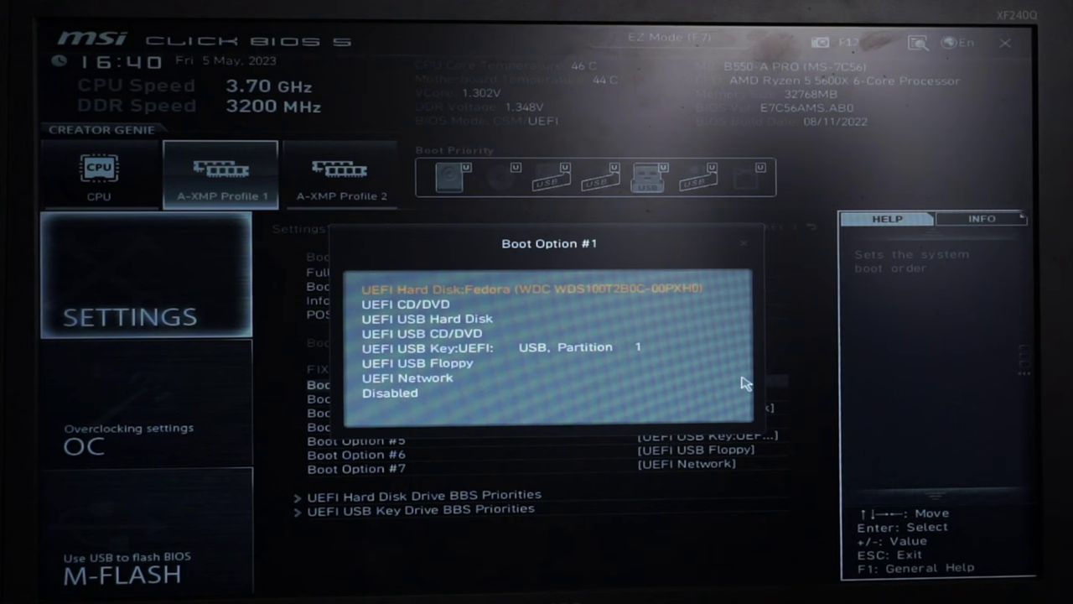
left_click(603, 347)
key("F10")
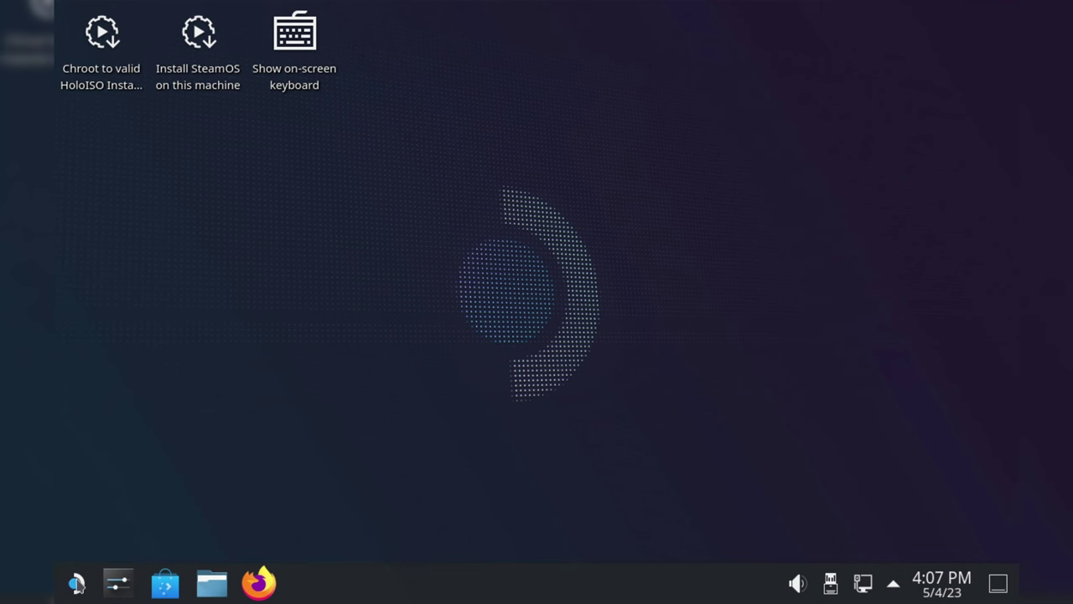
Launch the Install SteamOS on this machine shortcut and pick Install HoloISO snapshot20221211.1426
left_click(76, 582)
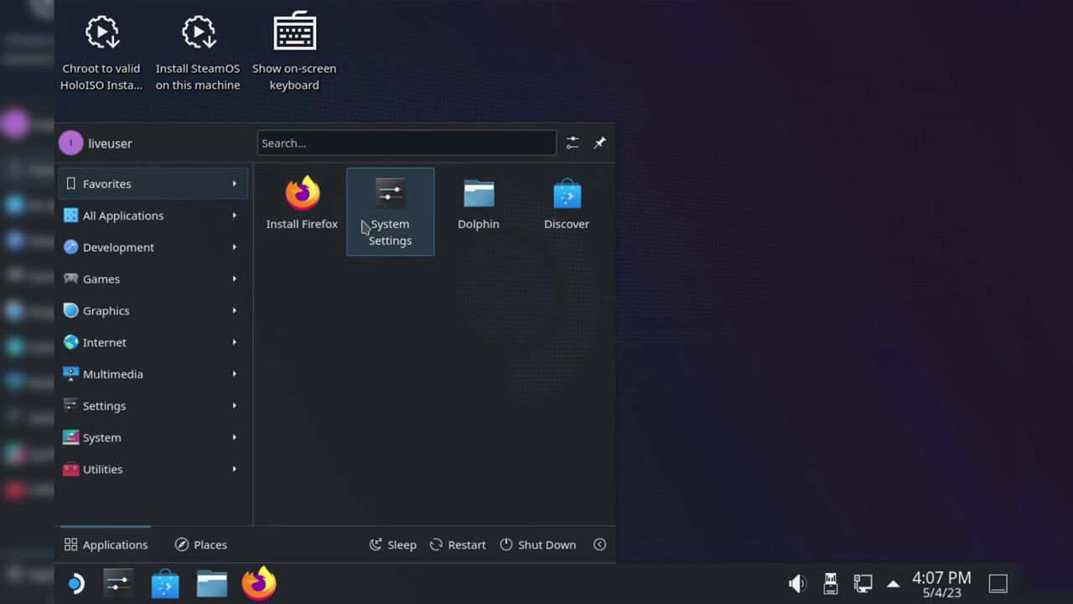
key("Escape")
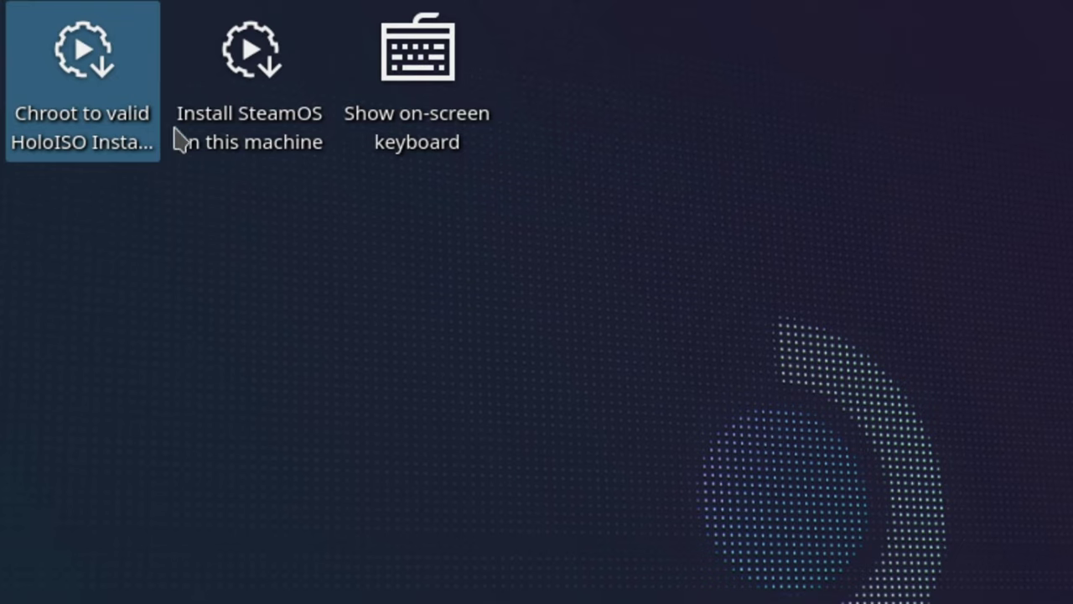
left_click(275, 125)
left_click(279, 103)
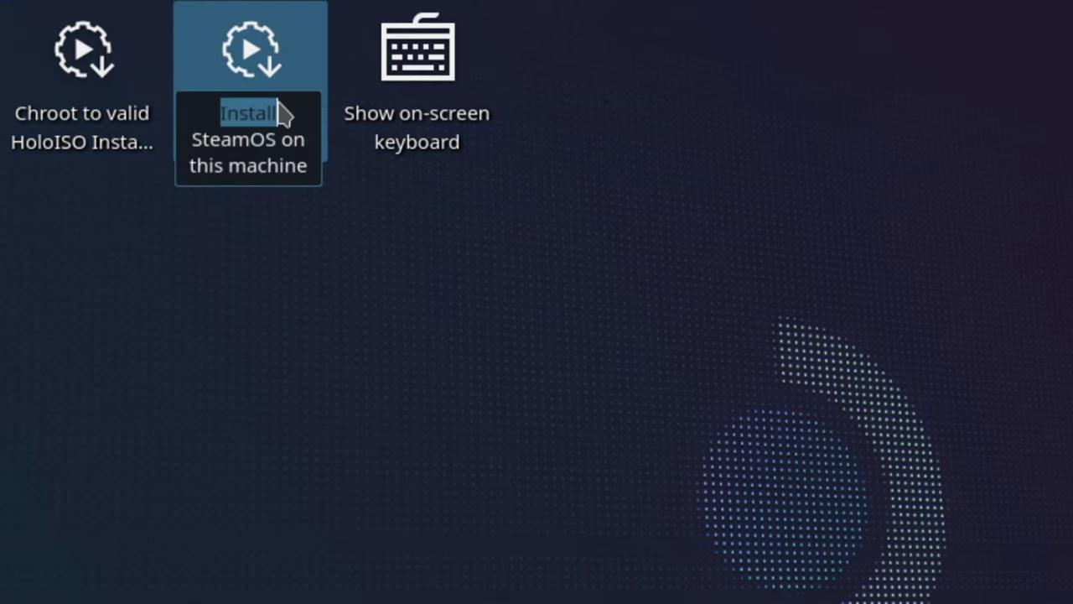
double_click(237, 84)
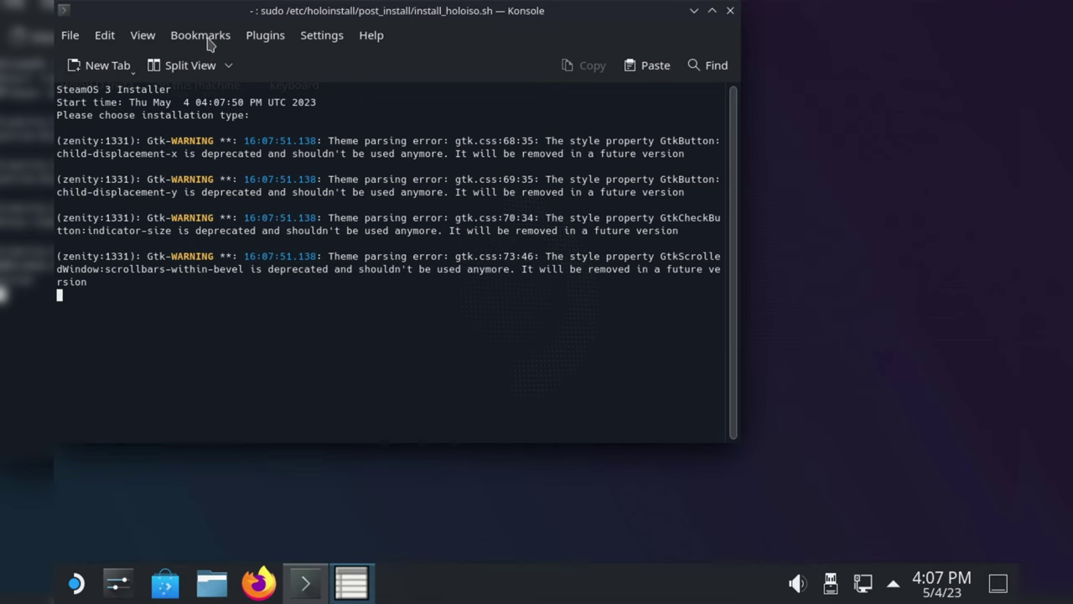
left_click(429, 289)
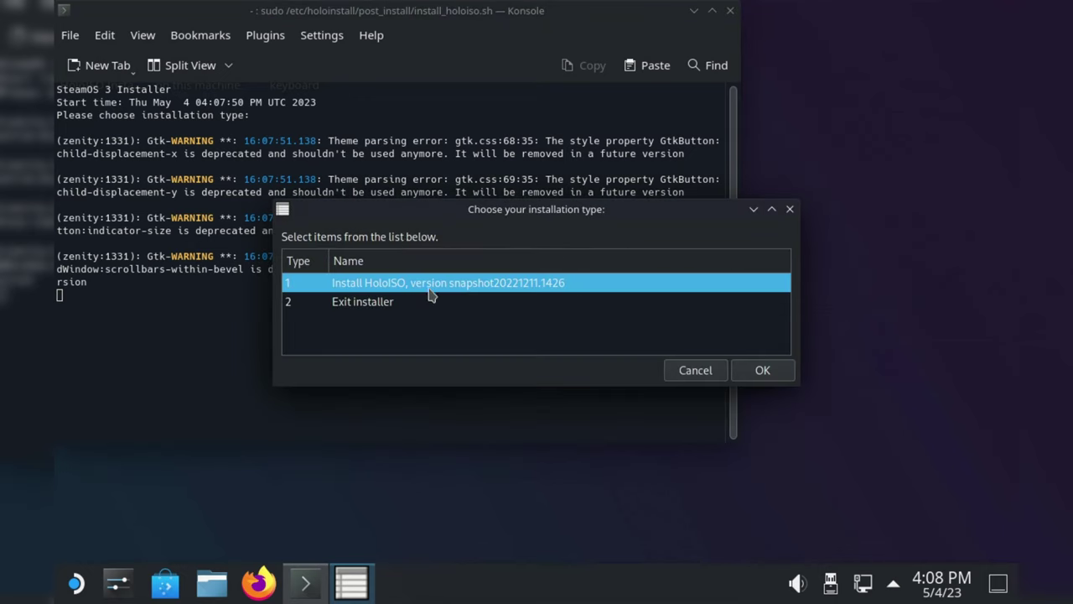
Confirm the HoloISO install onto disk vda with Erase entire drive selected
left_click(762, 370)
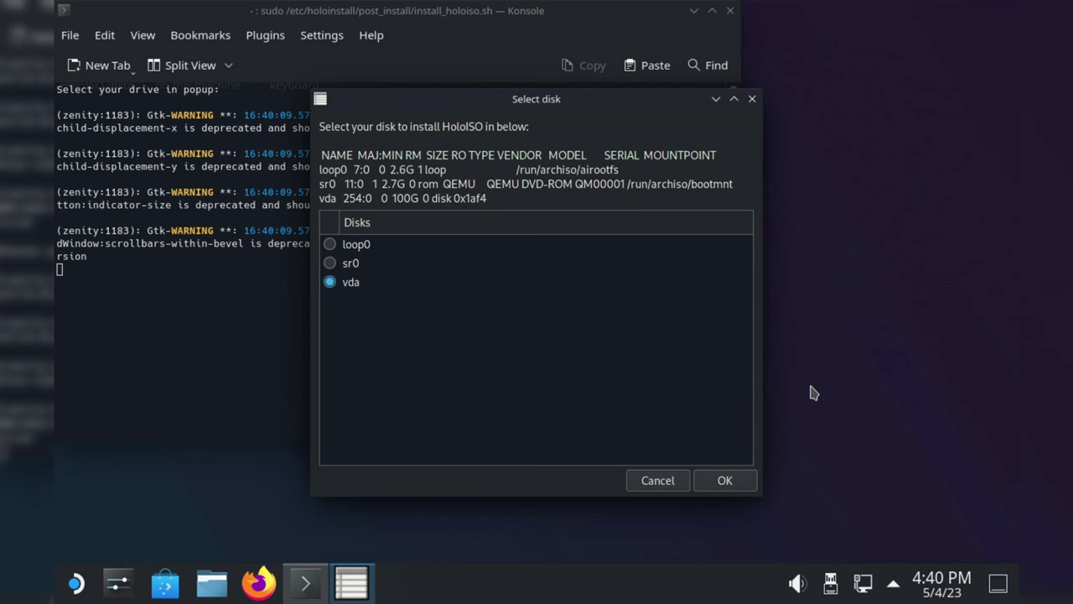
left_click(726, 480)
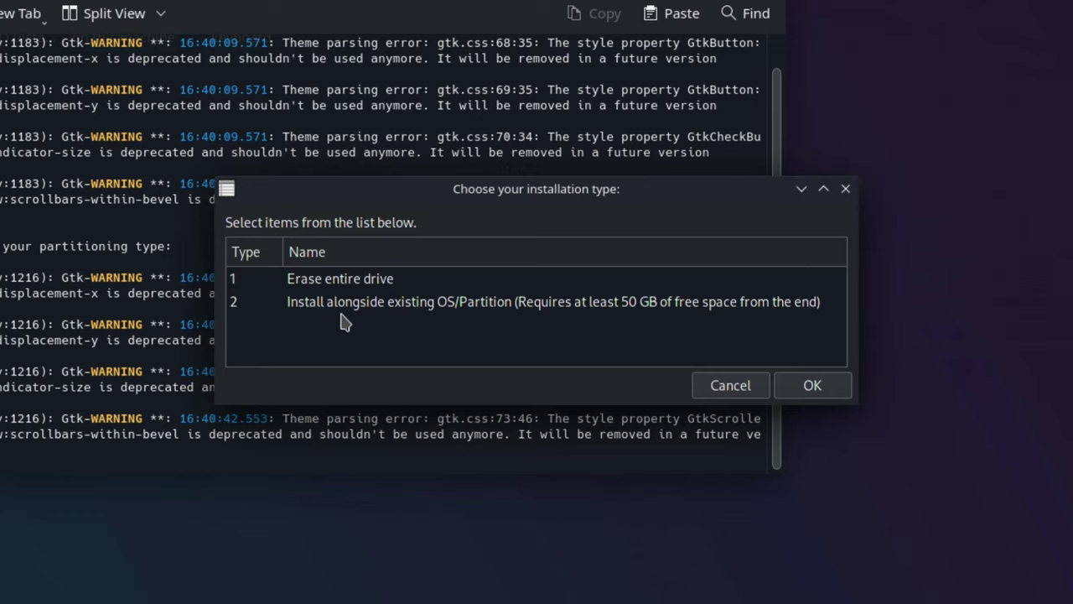
left_click(381, 286)
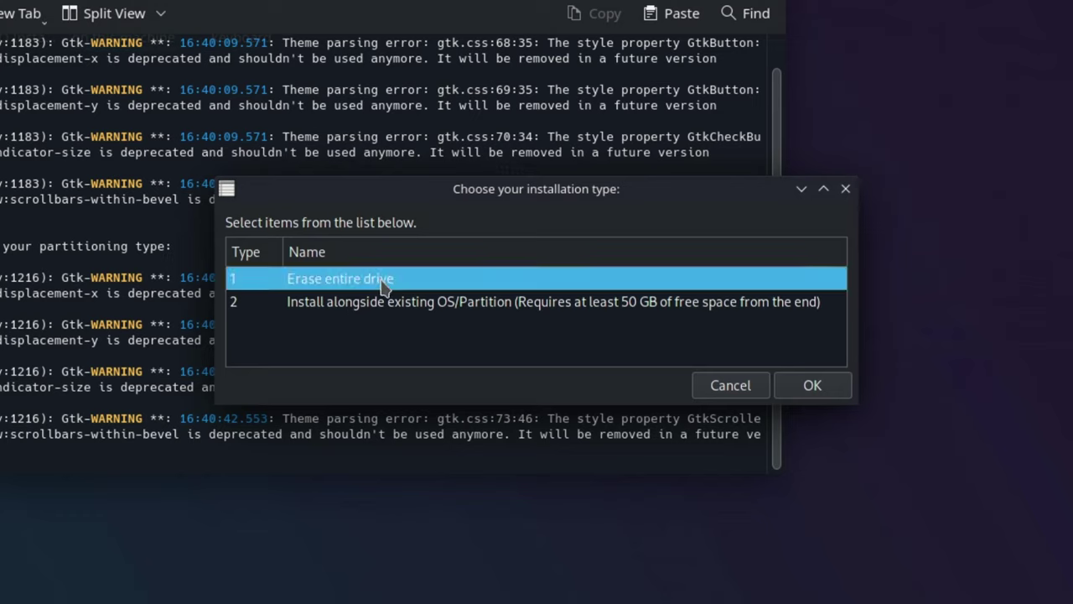
left_click(810, 384)
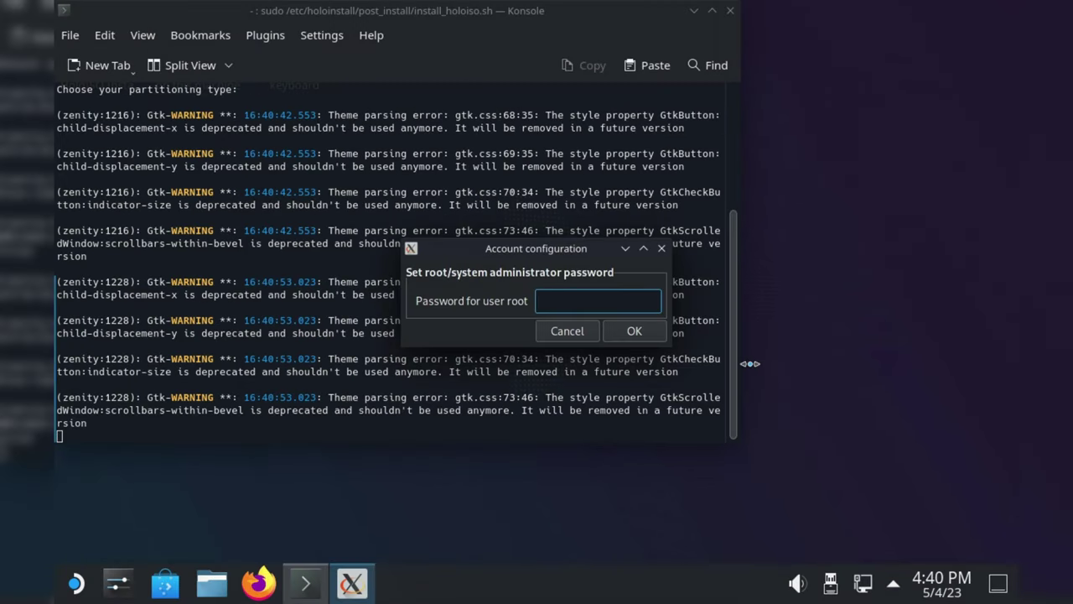
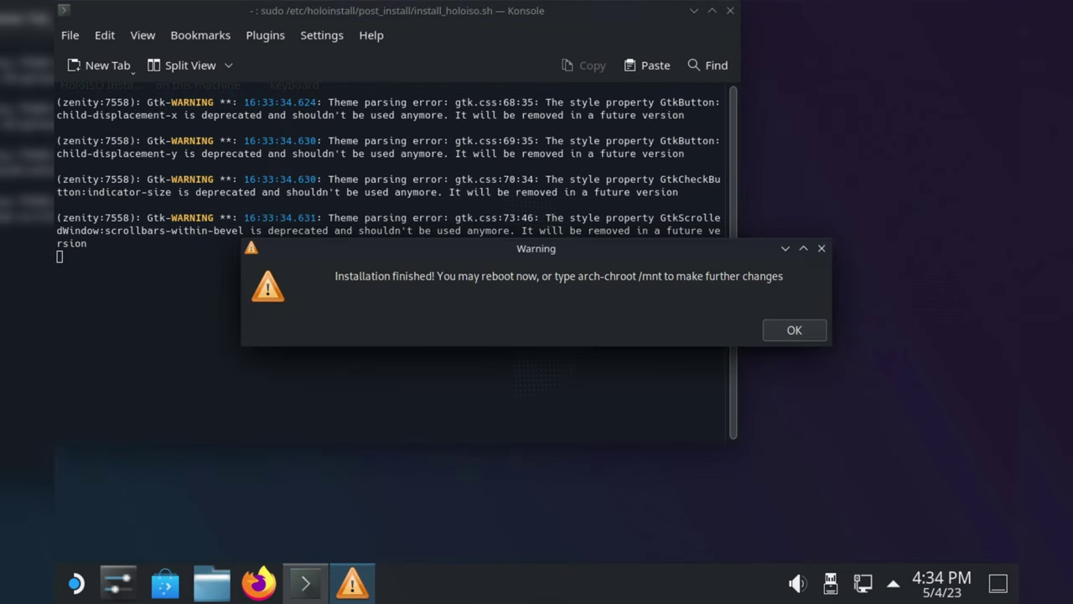
Dismiss the installation-finished warning and shut down the HoloISO live system from the launcher
left_click(792, 331)
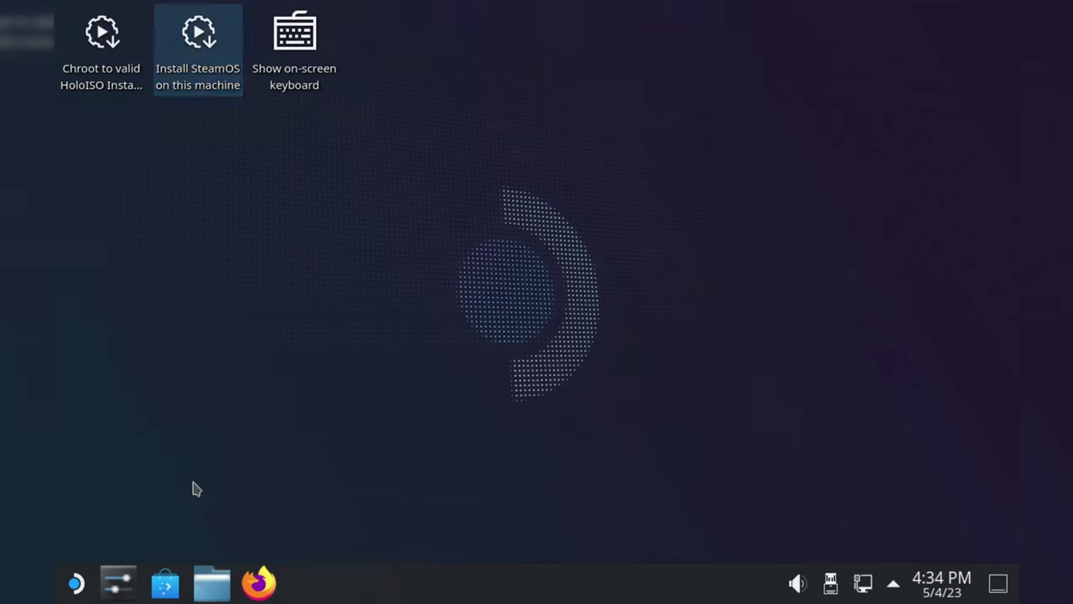
left_click(76, 584)
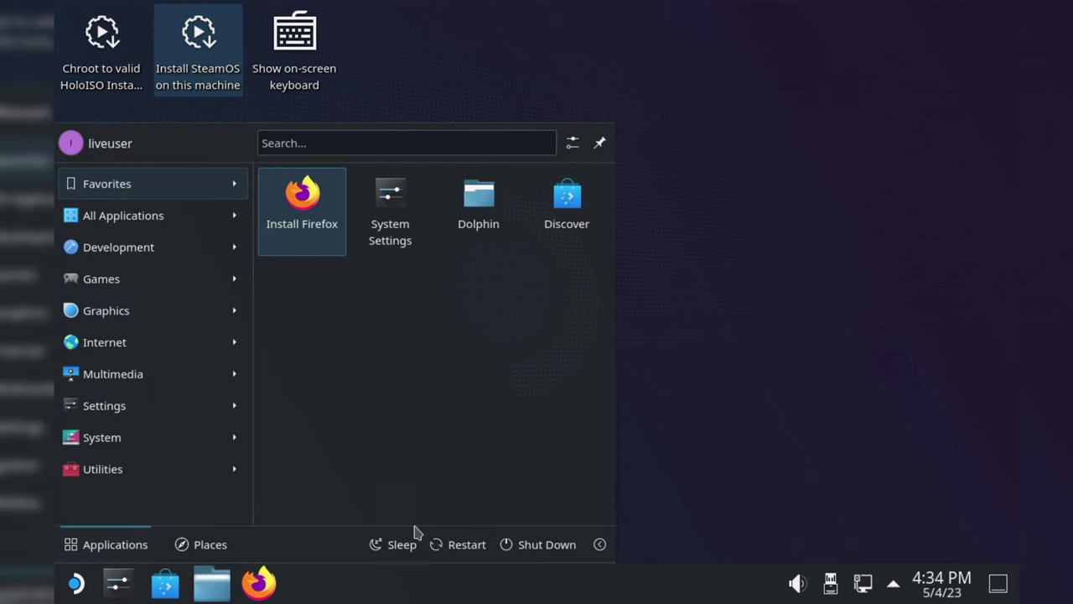
left_click(543, 545)
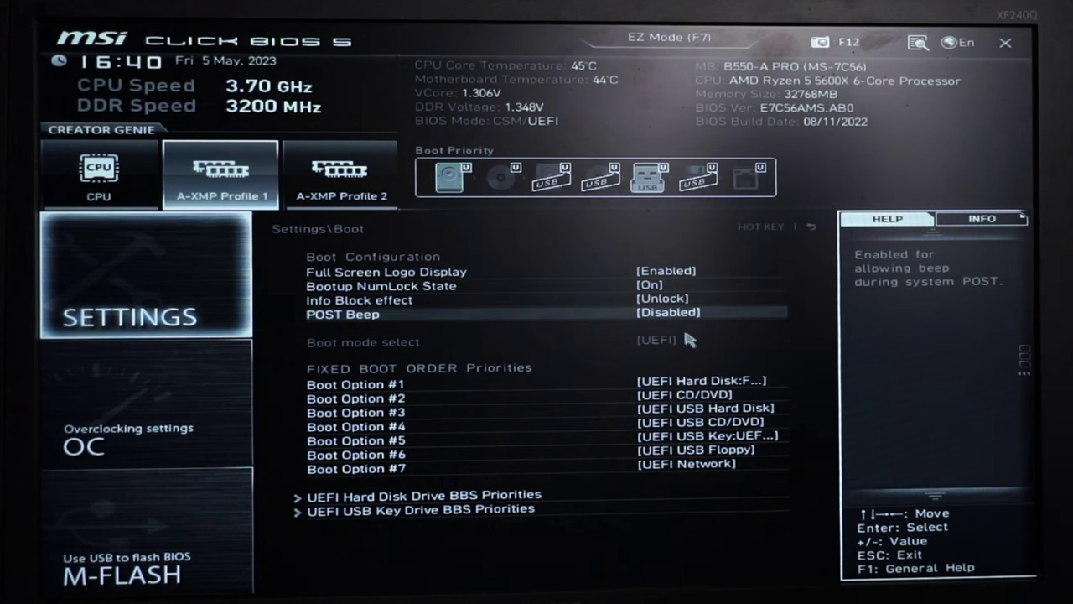
Select Boot Option #1 in the BIOS boot settings to set the first boot device
left_click(744, 382)
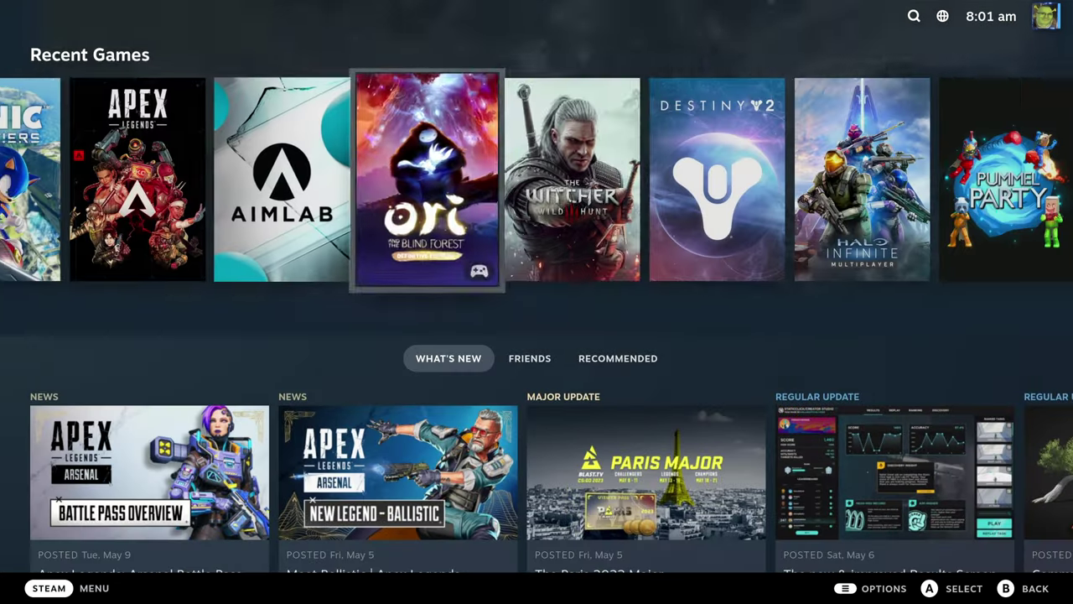
key("Right")
key("Return")
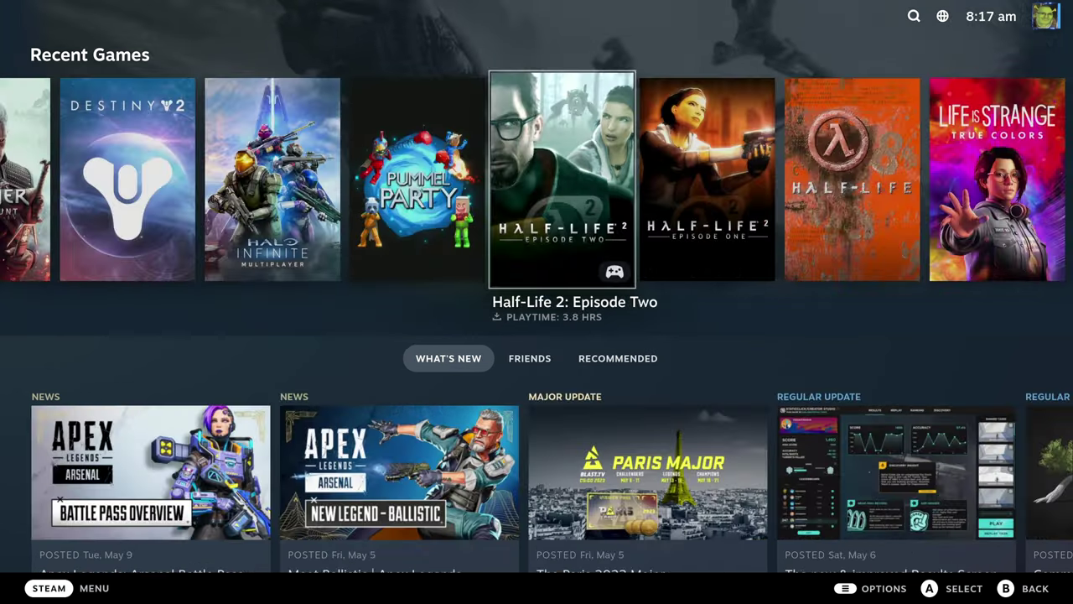
Install Half-Life 2: Episode Two to /home and return to it in Recent Games
key("Return")
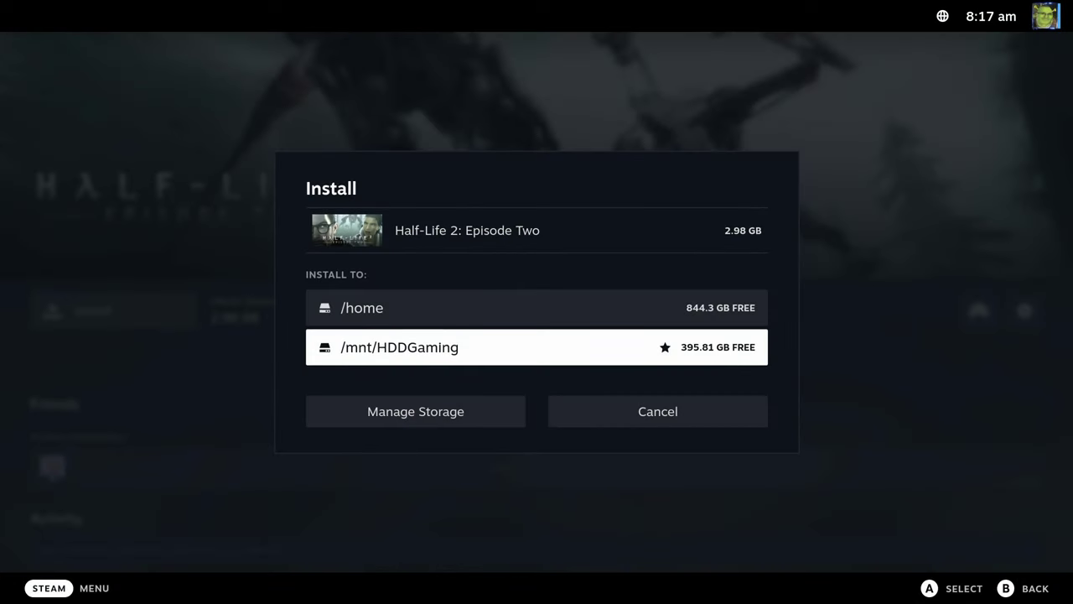
key("Up")
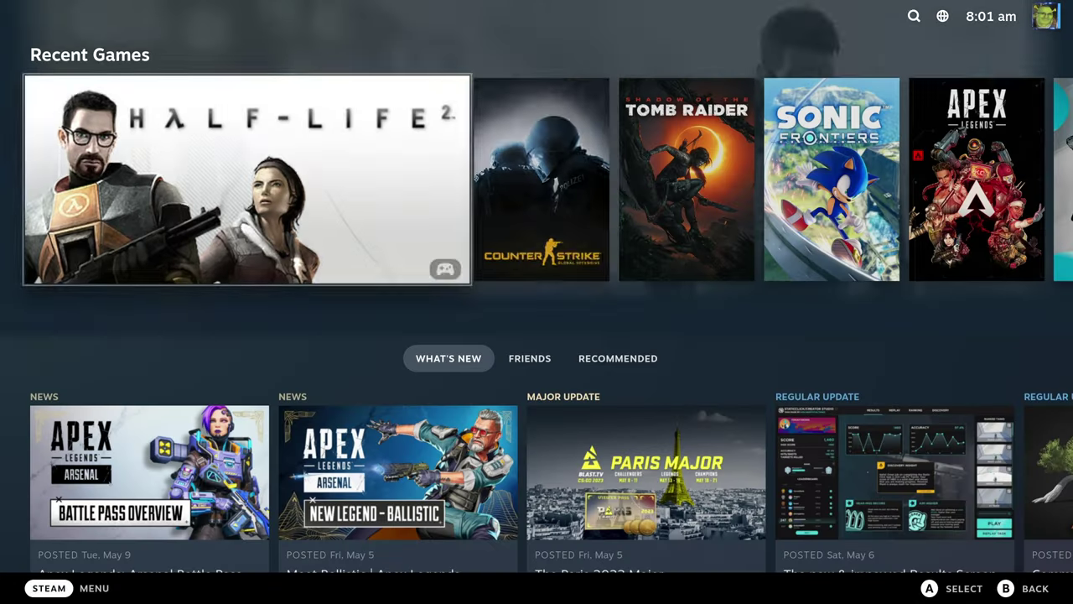
key("Right")
key("Left")
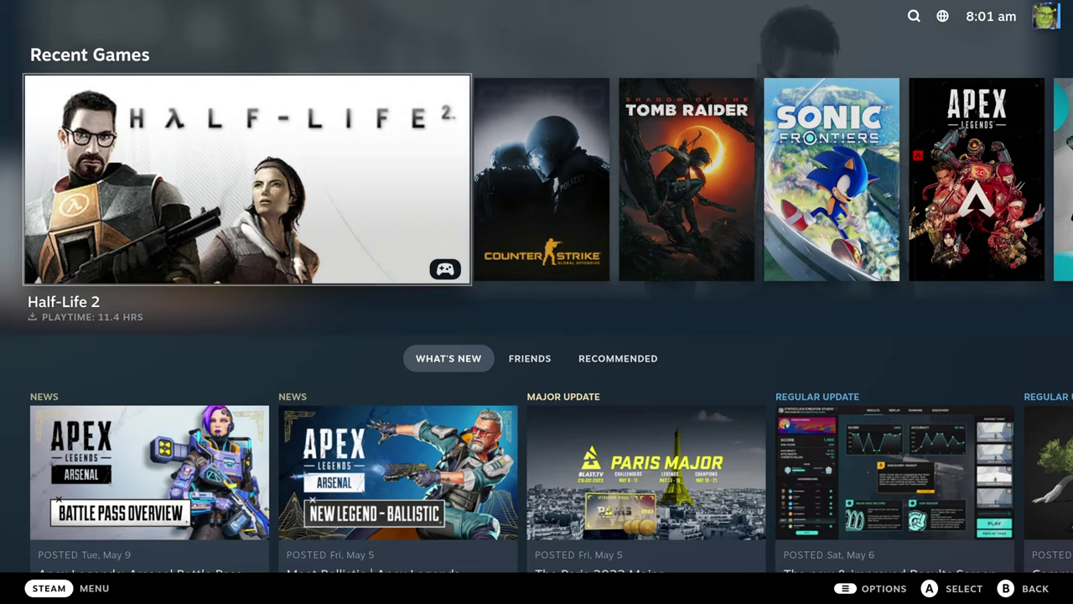
Open the game Library from Steam's main menu
key("ctrl+1")
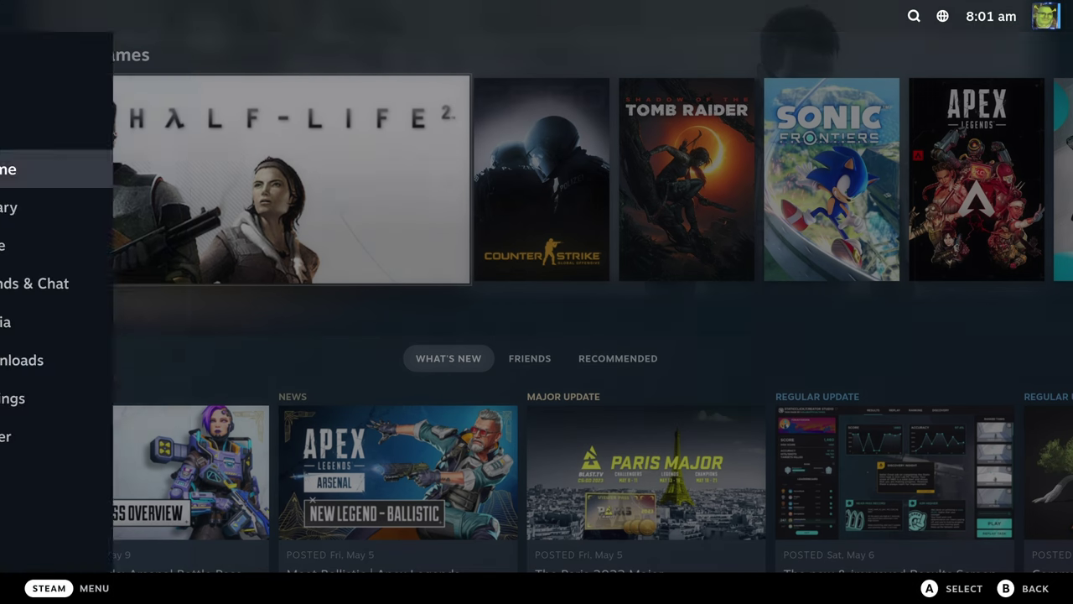
key("Down")
key("Return")
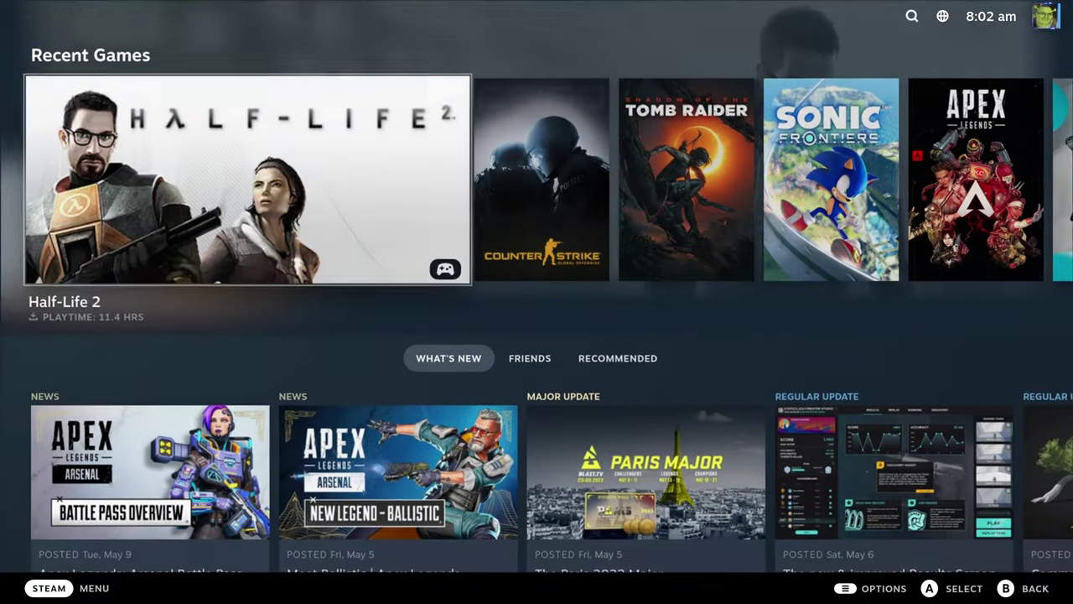
Browse the Store, the Friends & Chat list and the Media screenshot gallery
key("ctrl+1")
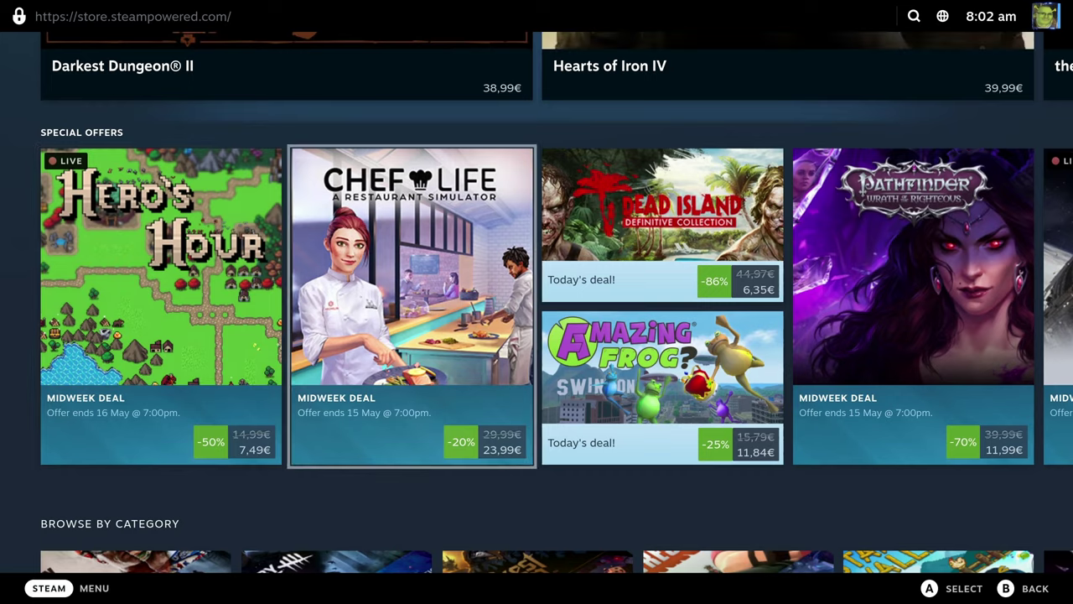
key("Right")
key("Right")
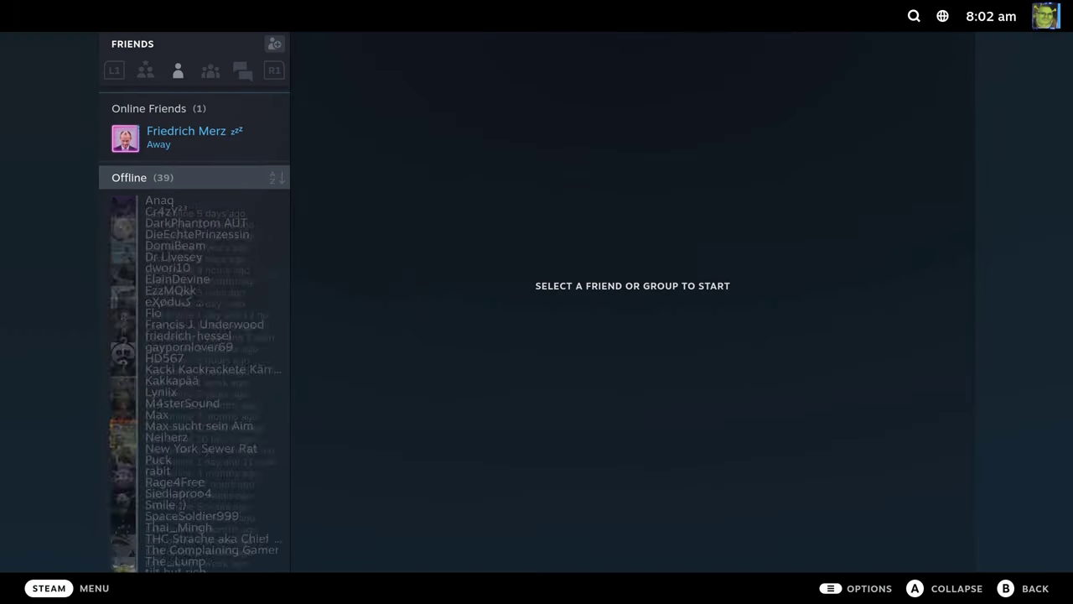
key("Down")
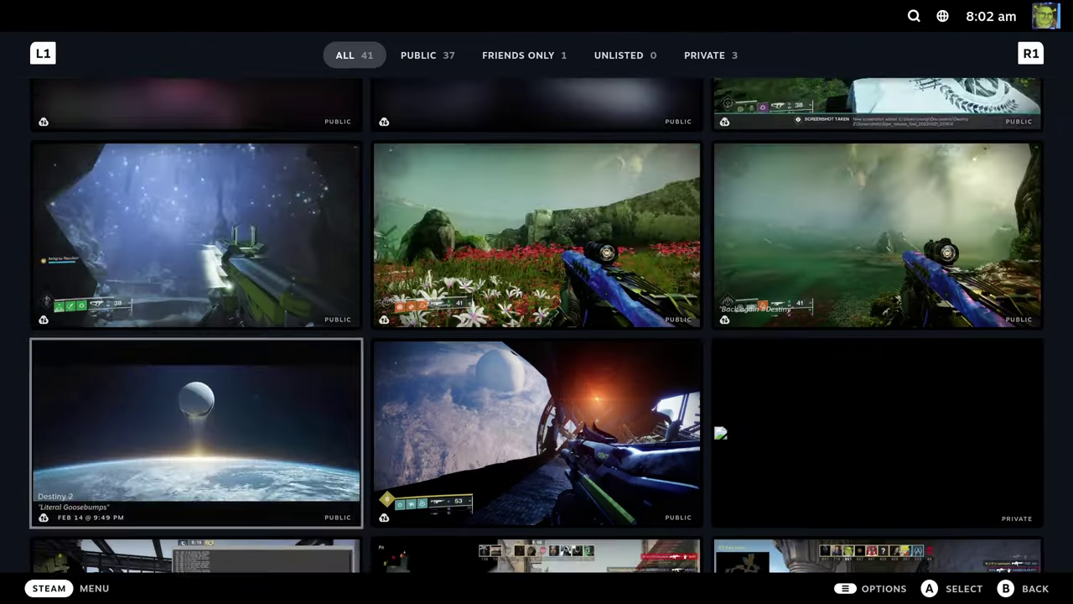
key("Down")
key("Down")
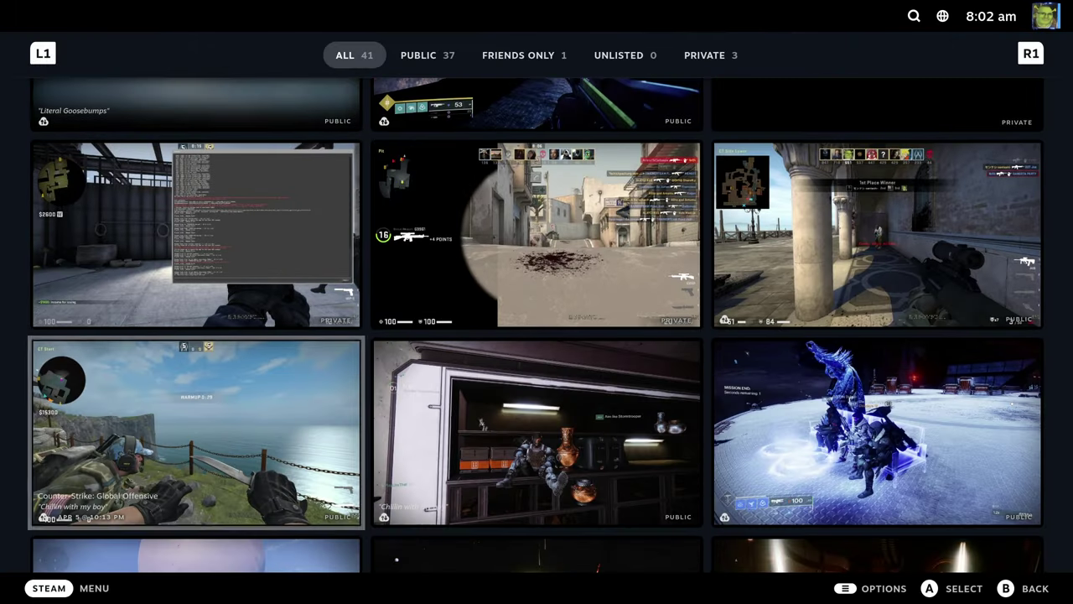
key("Right")
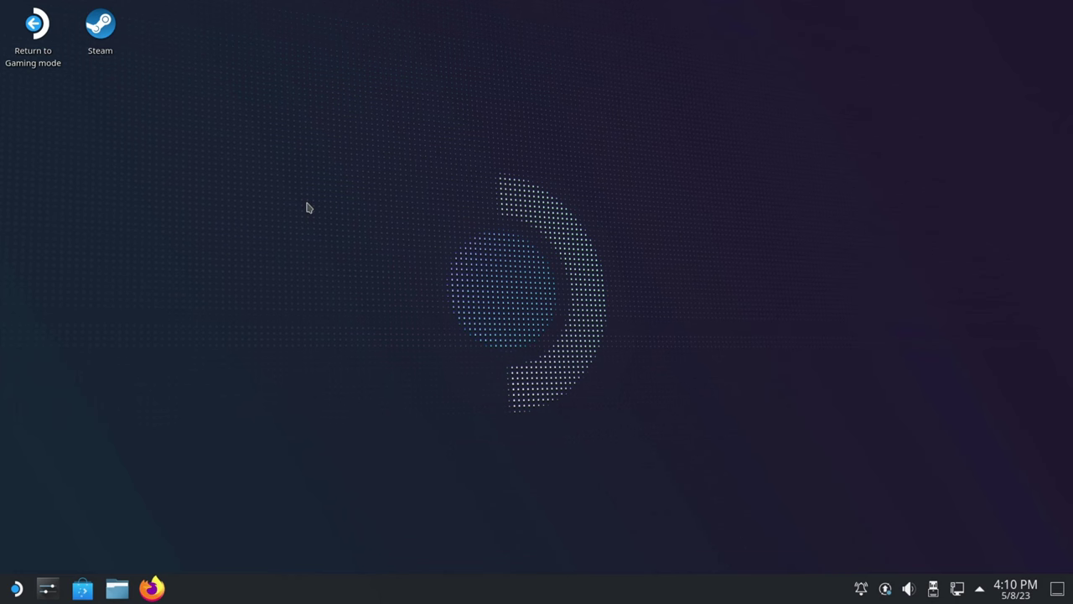
Bring up and dismiss the desktop options menu, then drag across the desktop
right_click(308, 207)
left_click(67, 134)
left_click_drag(67, 124, 316, 198)
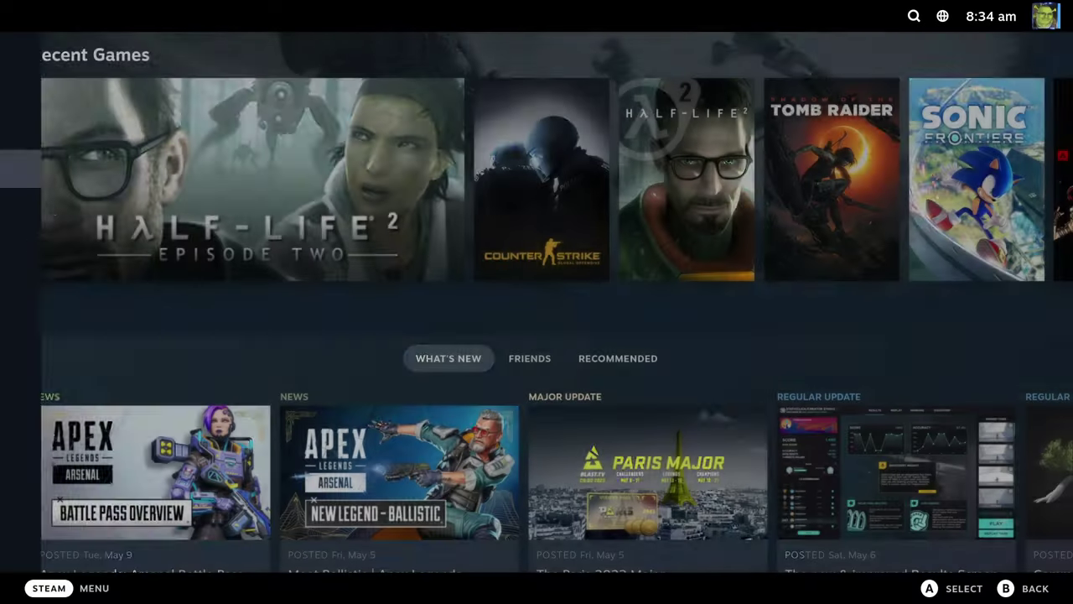
Choose Power > Switch to Desktop, move the Discover window, then reopen Steam's menu on the TV
key("ctrl+1")
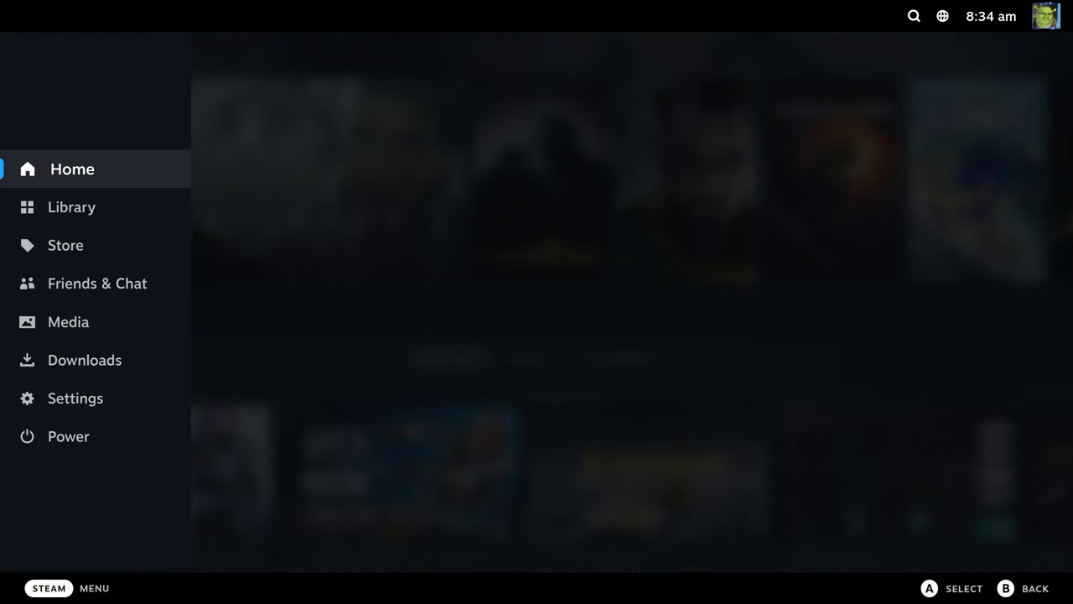
key("Down")
key("Down")
key("Down")
key("Down")
key("Down")
key("Down")
key("Down")
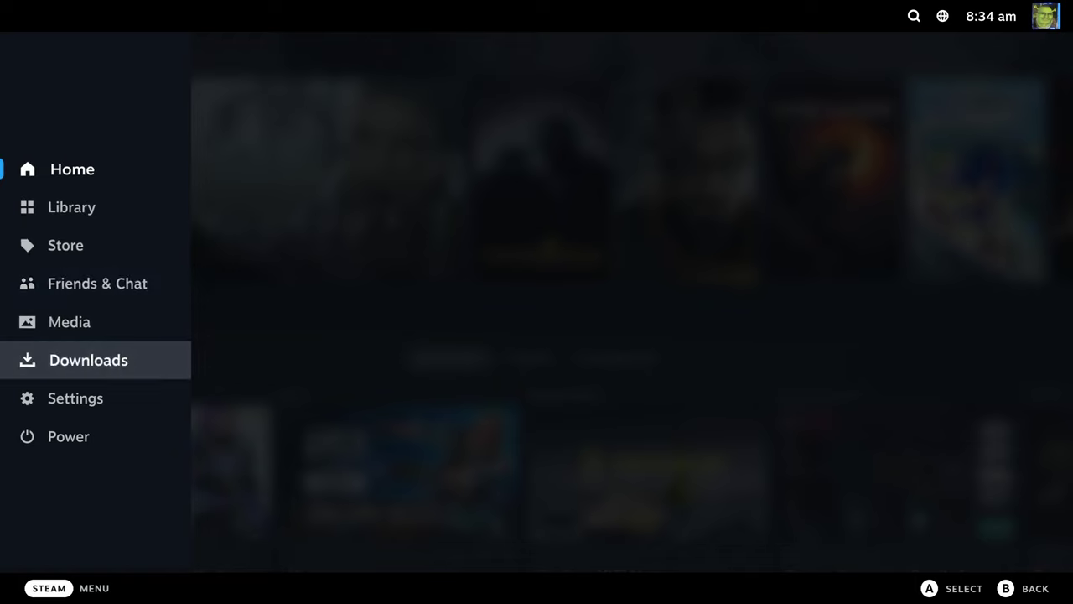
key("Return")
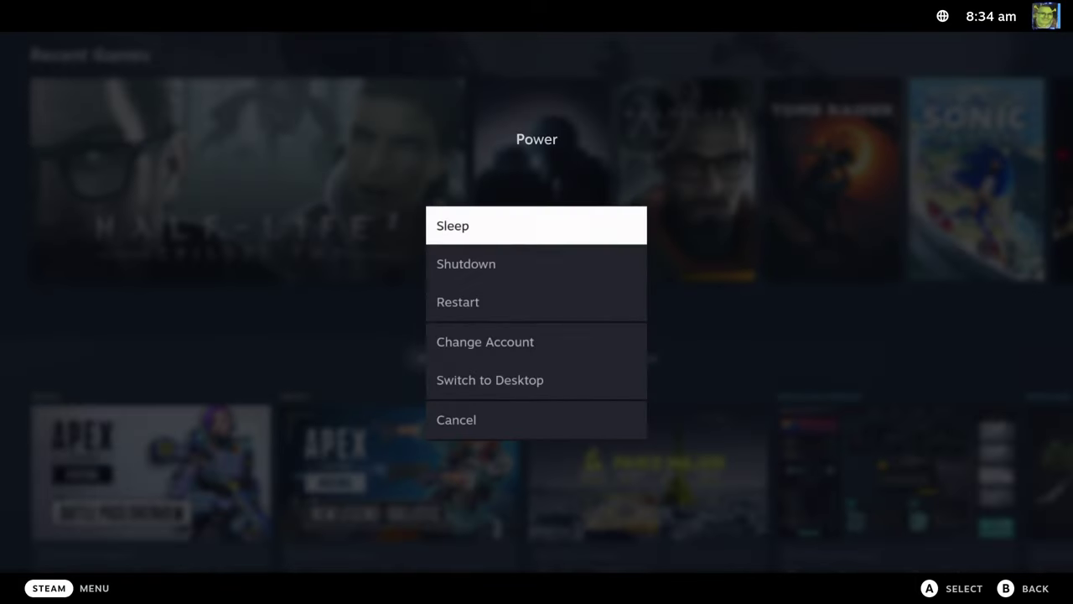
key("Down")
key("Down")
key("Down")
key("Down")
key("Return")
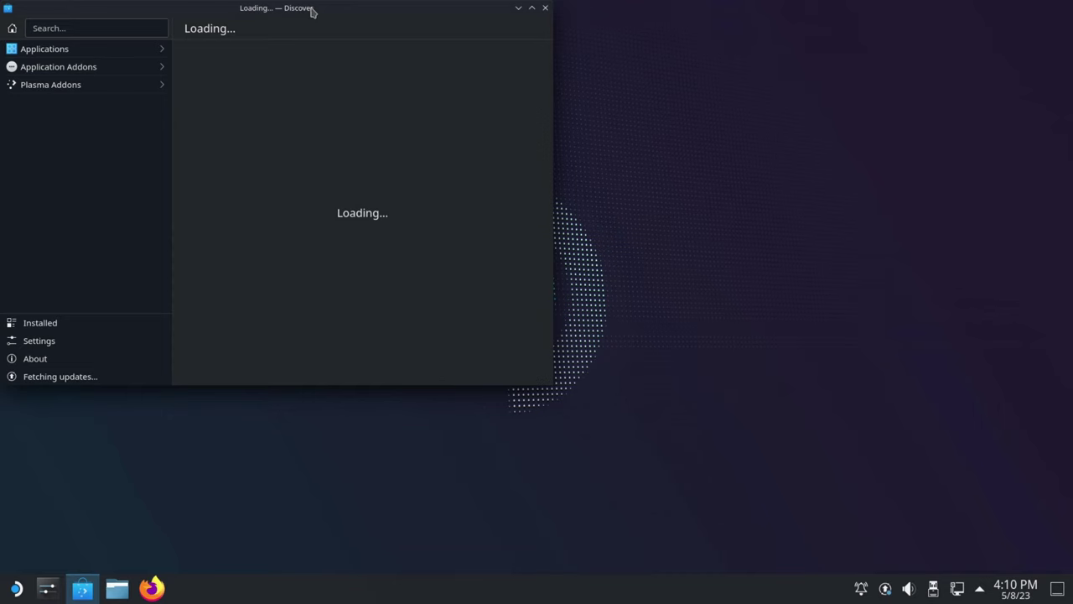
left_click_drag(311, 9, 522, 47)
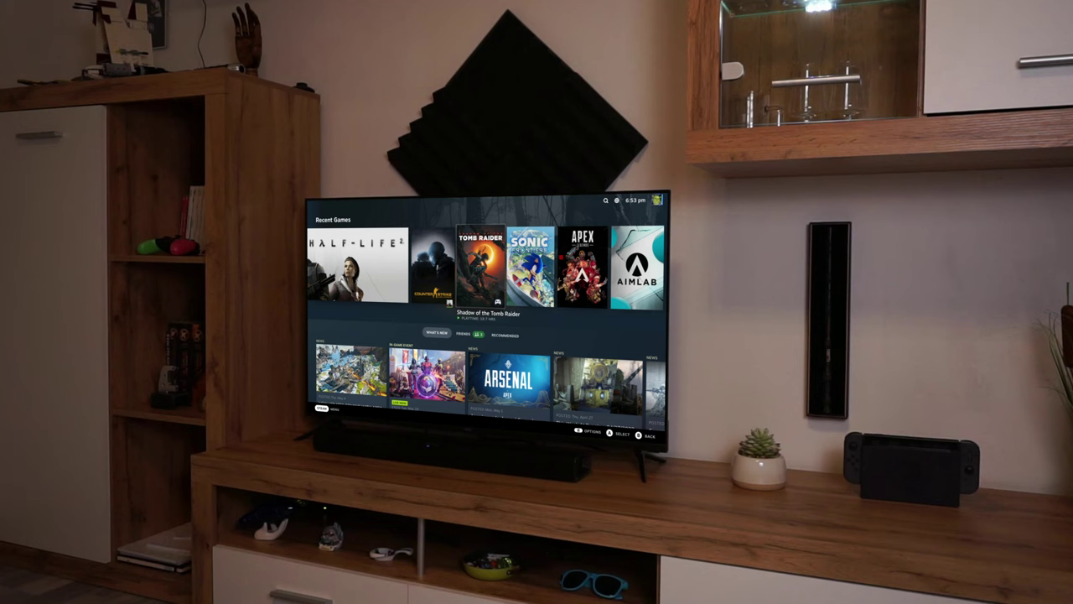
key("ctrl+1")
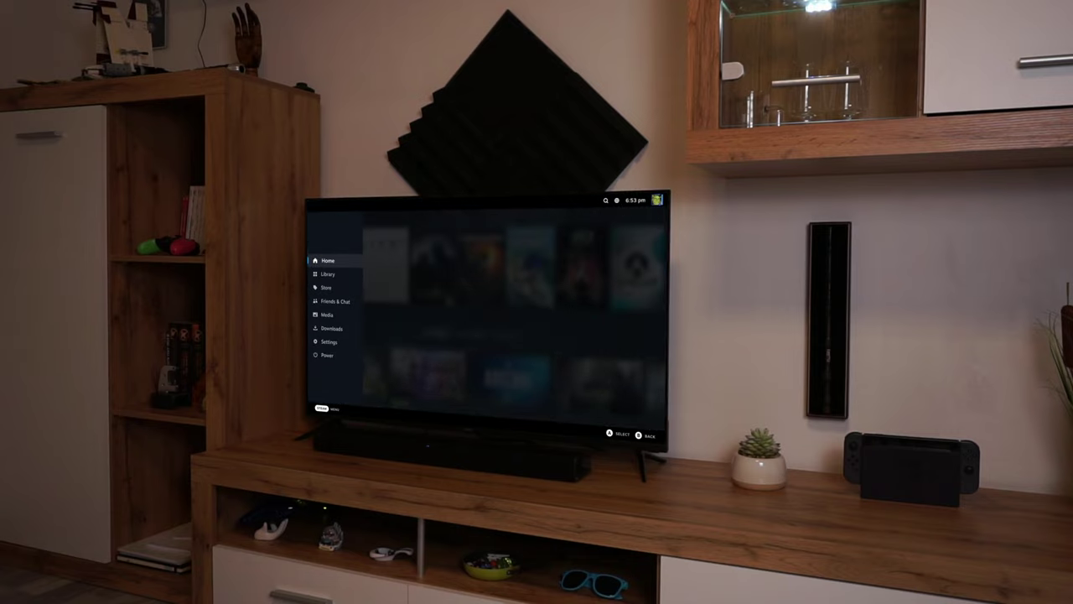